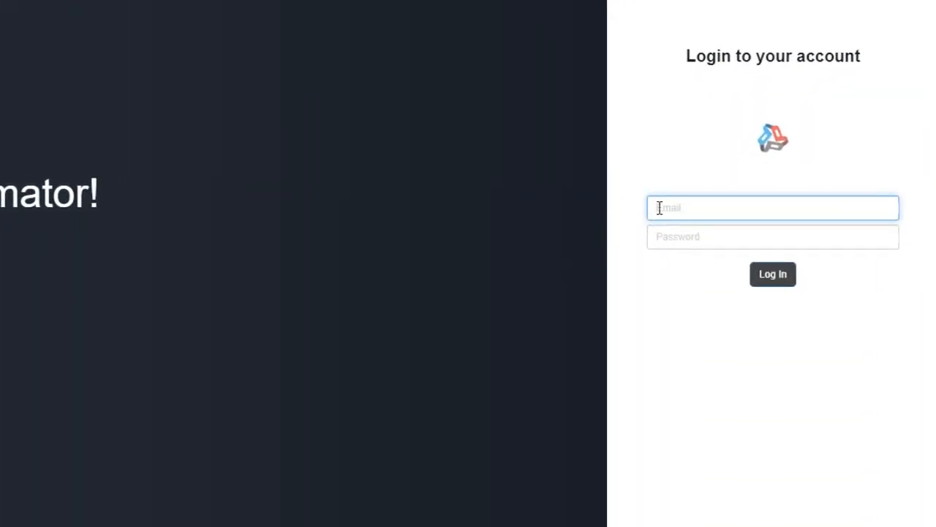
# Log in to the estimator account with the account e-mail and password
pyautogui.press('Tab')
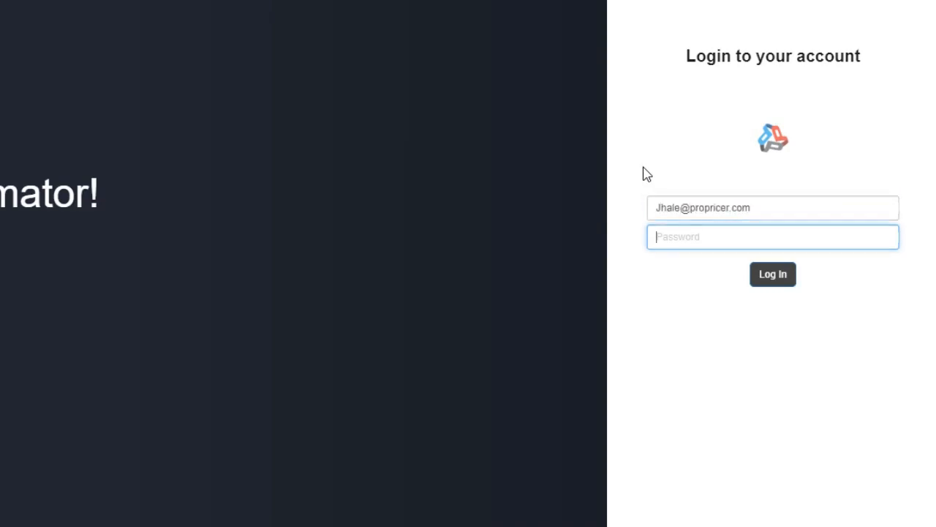
pyautogui.write('•••••••')
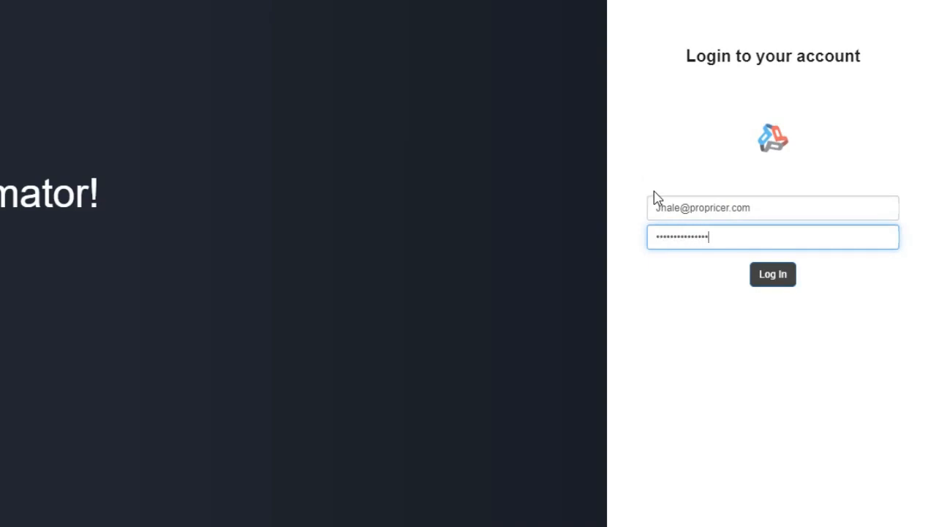
pyautogui.click(758, 276)
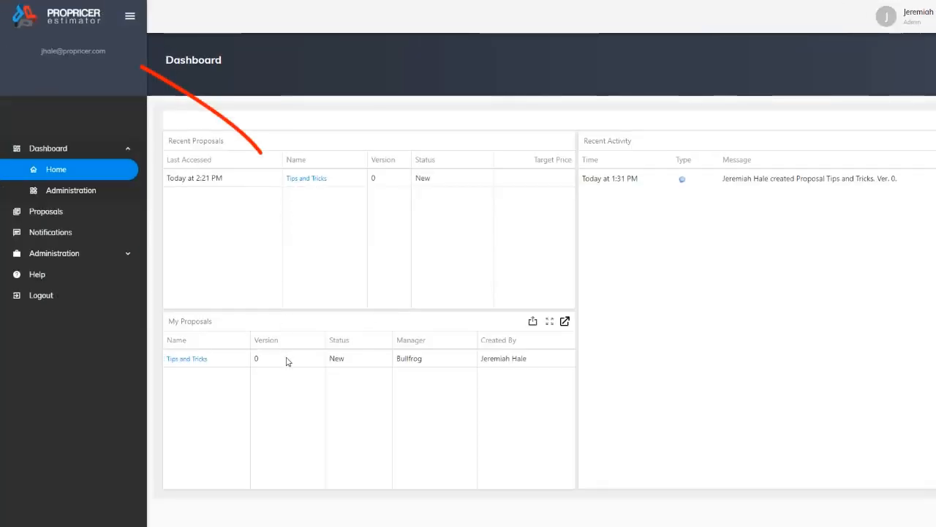
# Open the estimates of the Tips and Tricks proposal and select WBS element 1.1.A Project Management
pyautogui.click(314, 180)
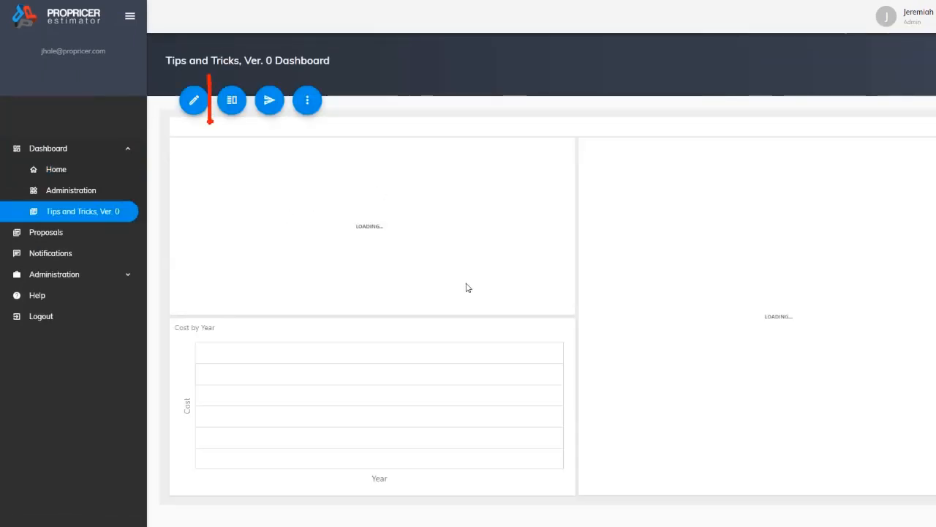
pyautogui.click(233, 101)
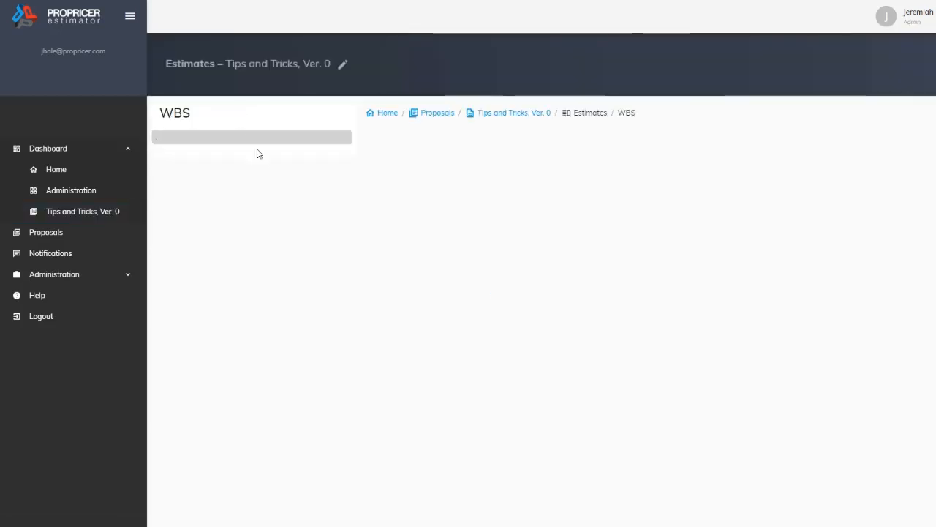
pyautogui.click(254, 352)
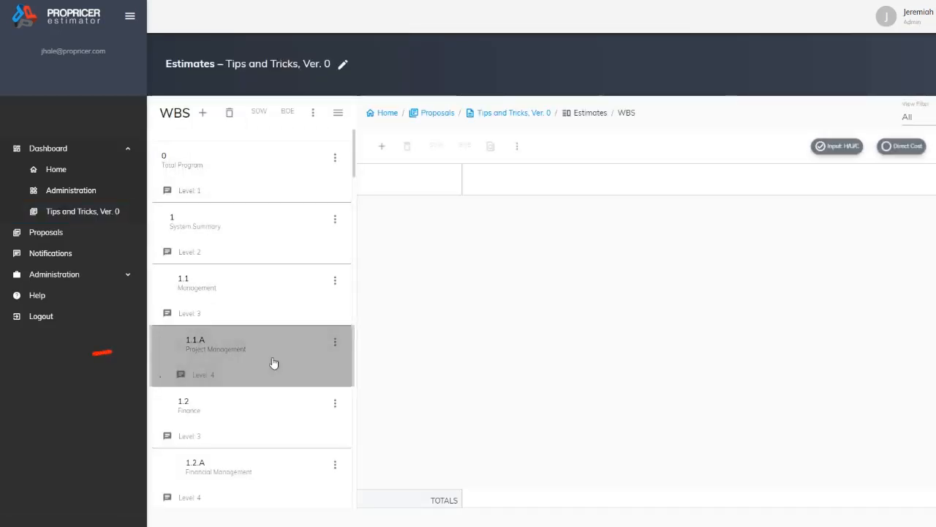
# Create a task named "Tips and Ticks" under WBS 1.1.A
pyautogui.click(382, 146)
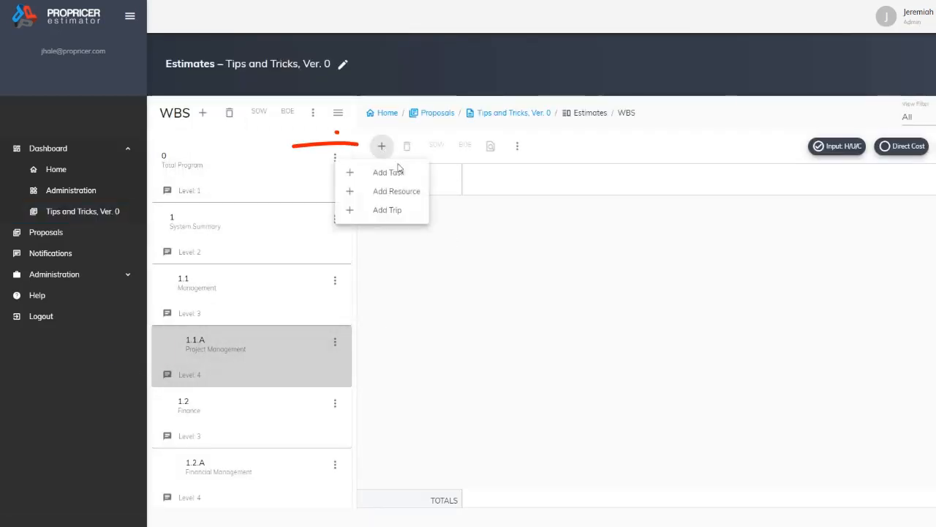
pyautogui.click(389, 173)
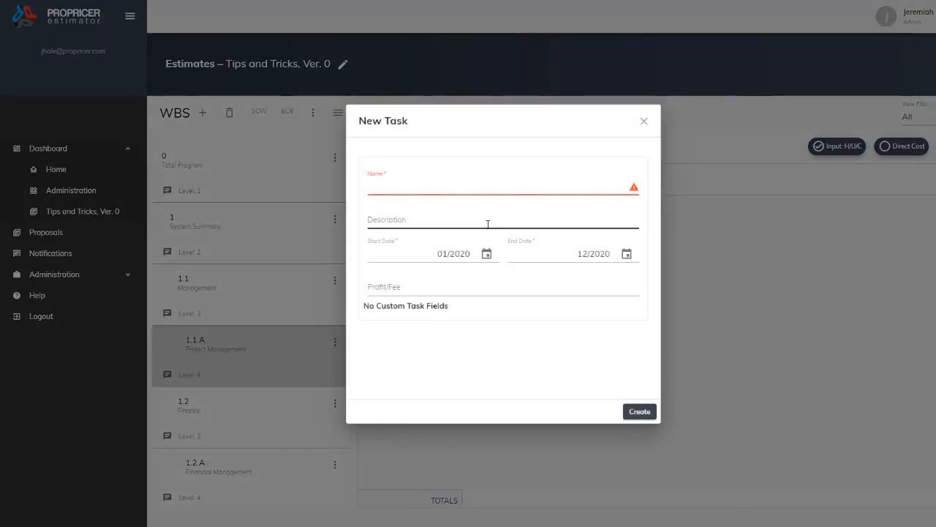
pyautogui.write('Tips')
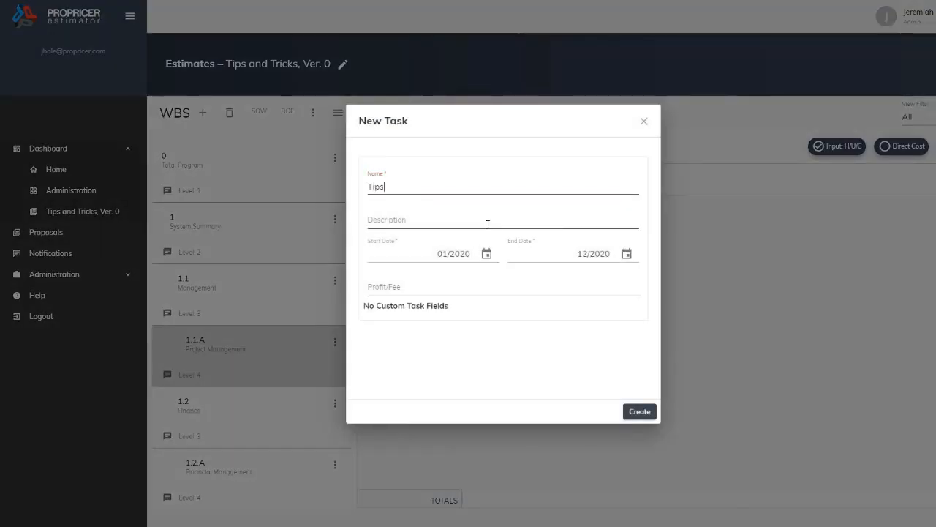
pyautogui.write(' and Ticks')
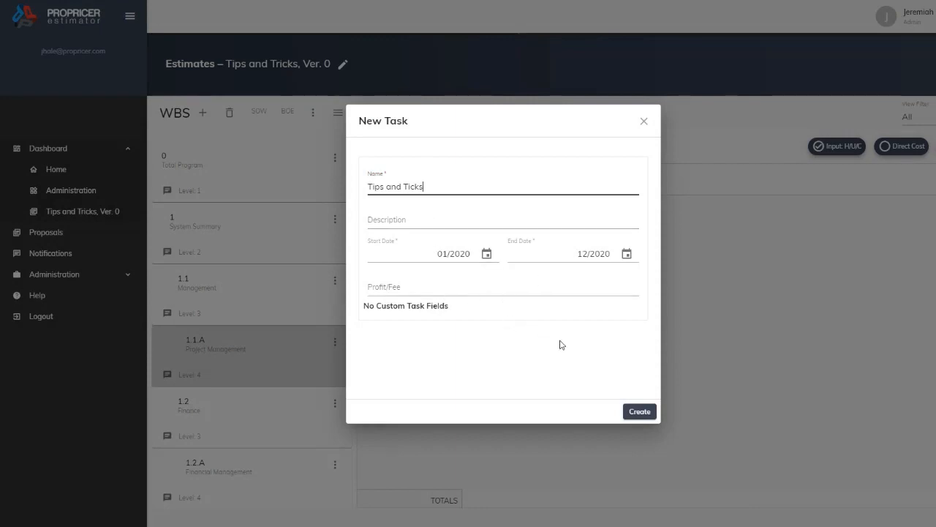
pyautogui.click(633, 412)
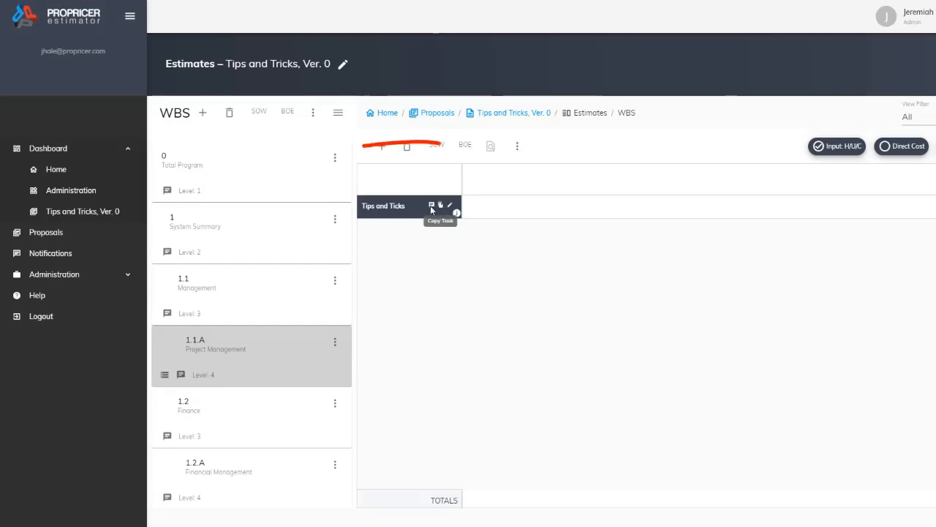
# Attach the file "BOE for 1.1.A Program Management.docx" to the BOE of the Tips and Ticks task
pyautogui.click(464, 146)
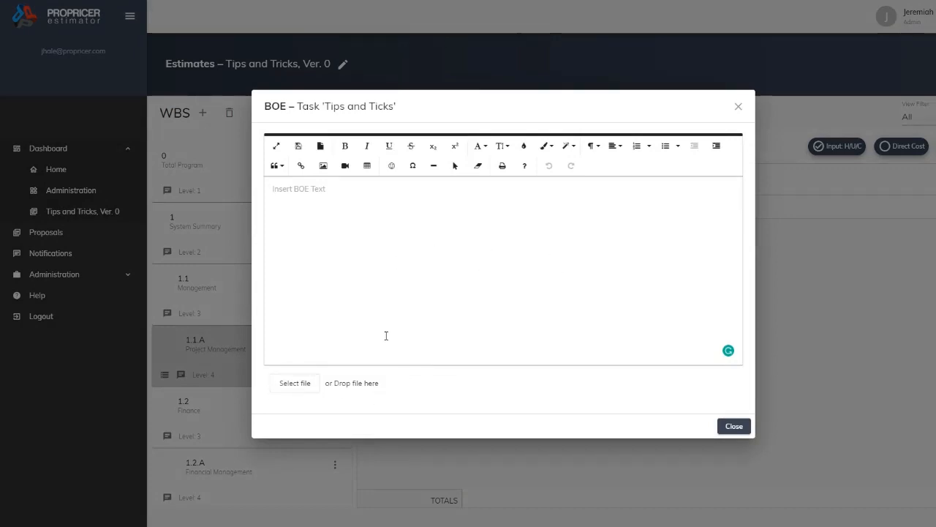
pyautogui.click(288, 384)
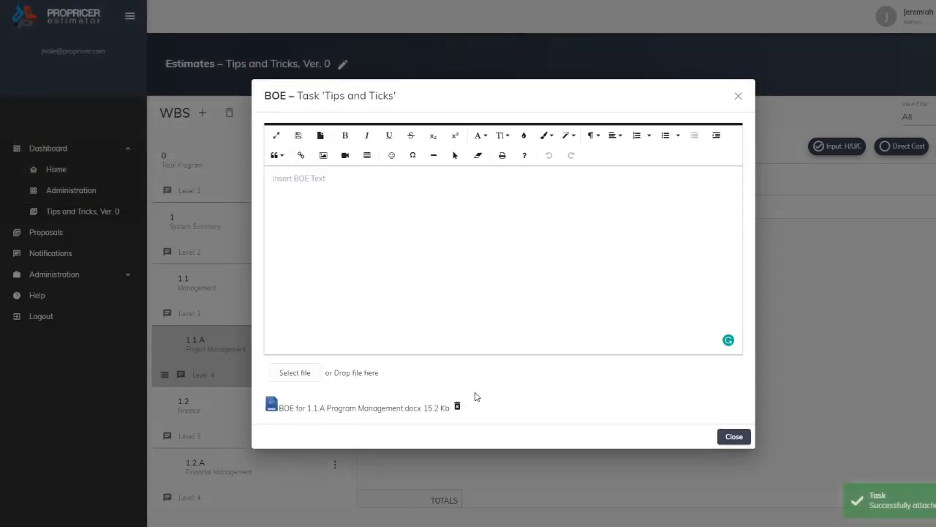
pyautogui.click(736, 437)
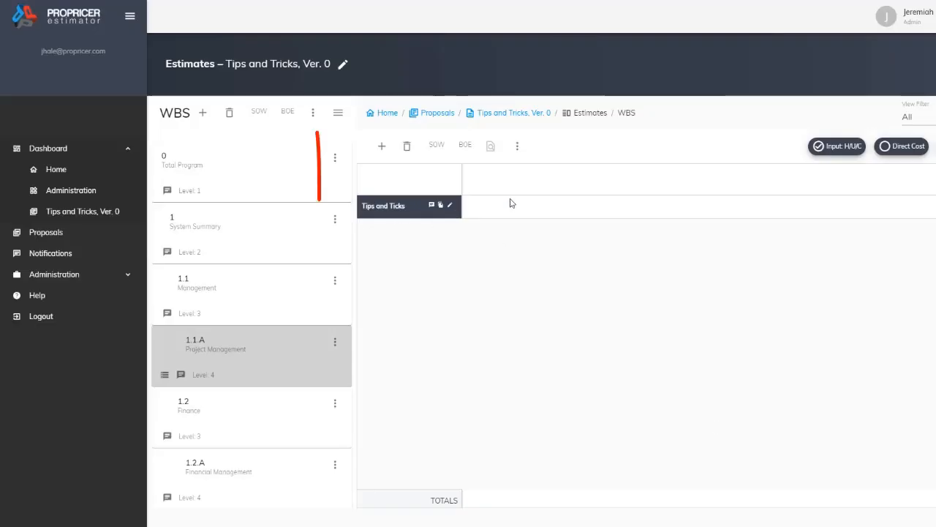
# Create a resource named "Bullfrog" in WBS 1.1.A based on the Program Manager resource
pyautogui.click(381, 145)
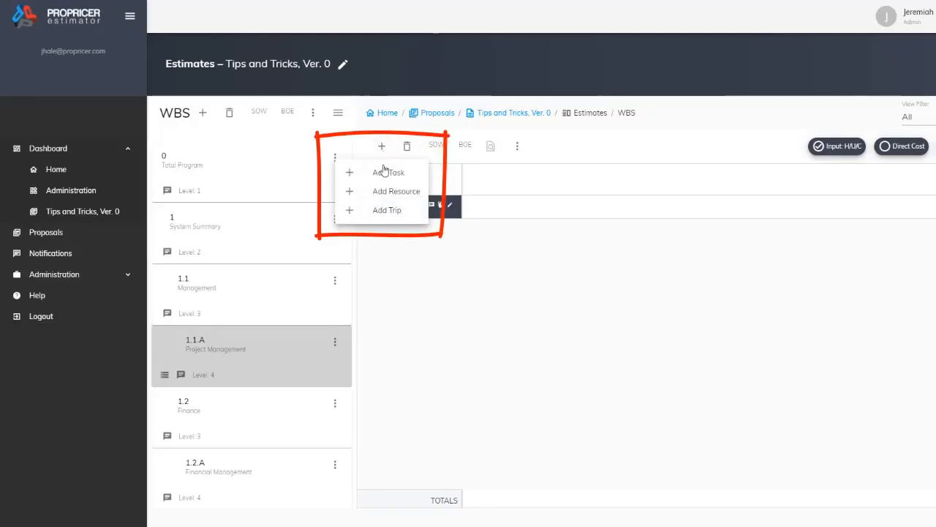
pyautogui.click(410, 193)
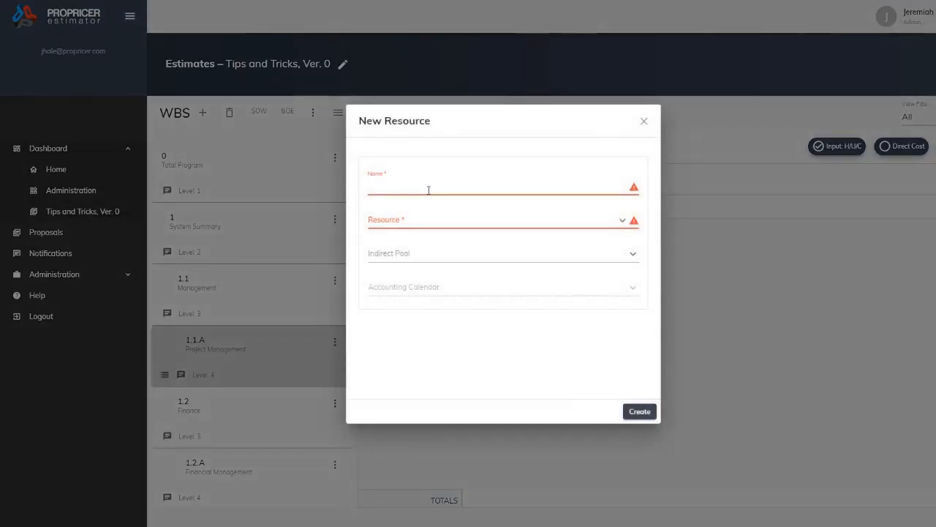
pyautogui.click(435, 188)
pyautogui.write('Bullfrog')
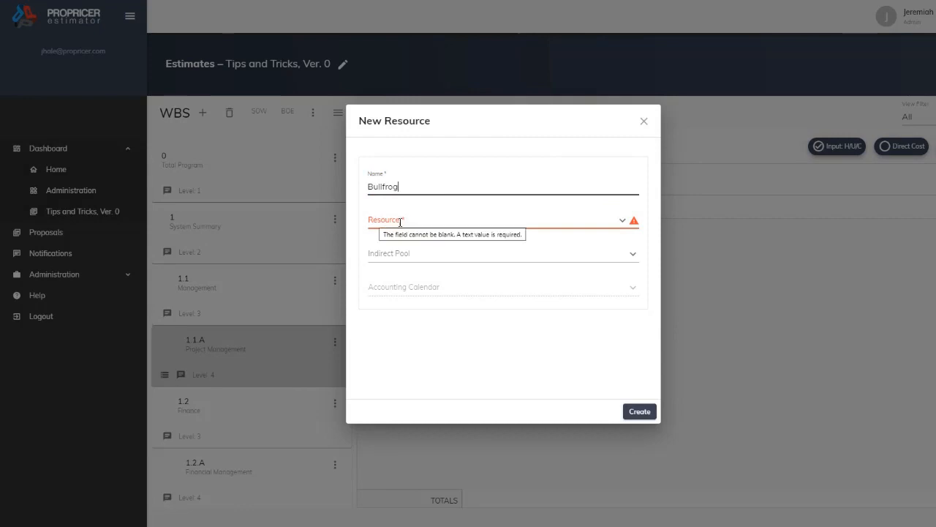
pyautogui.click(517, 223)
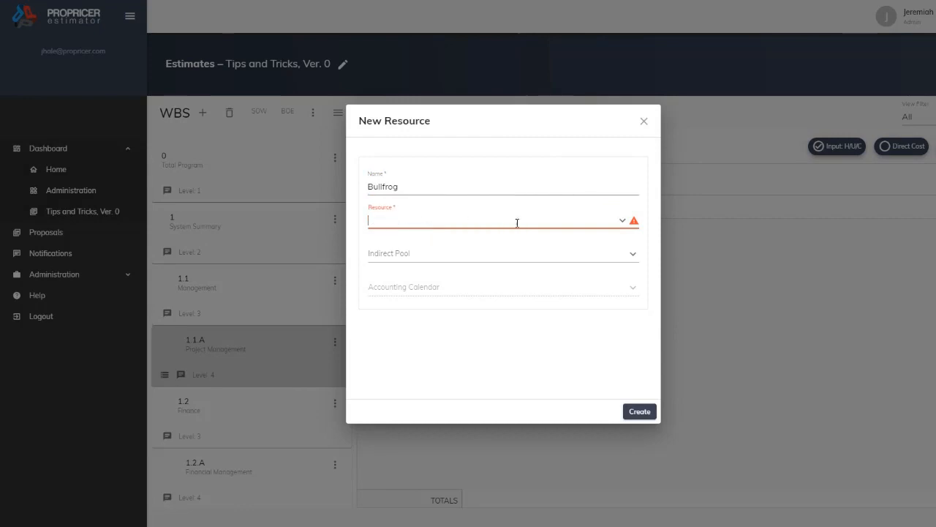
pyautogui.click(620, 220)
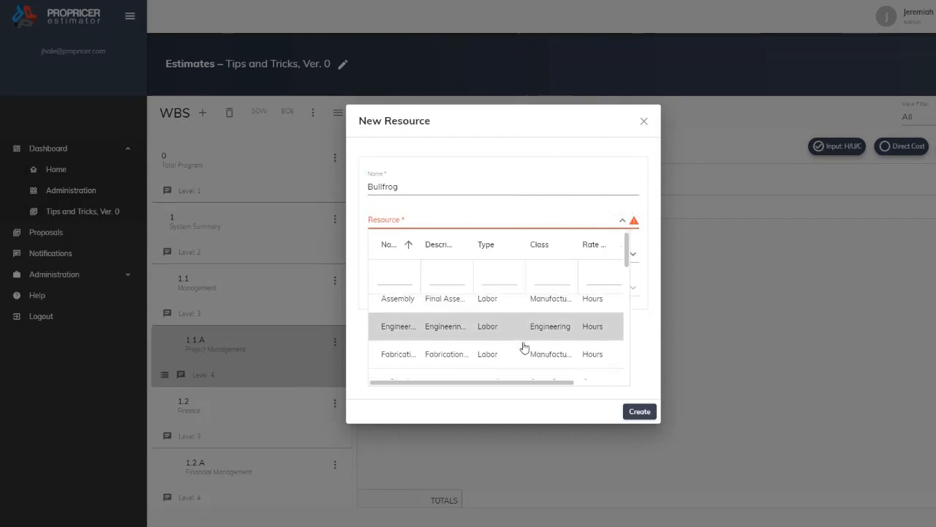
pyautogui.scroll(-3, 524, 348)
pyautogui.scroll(-2, 524, 348)
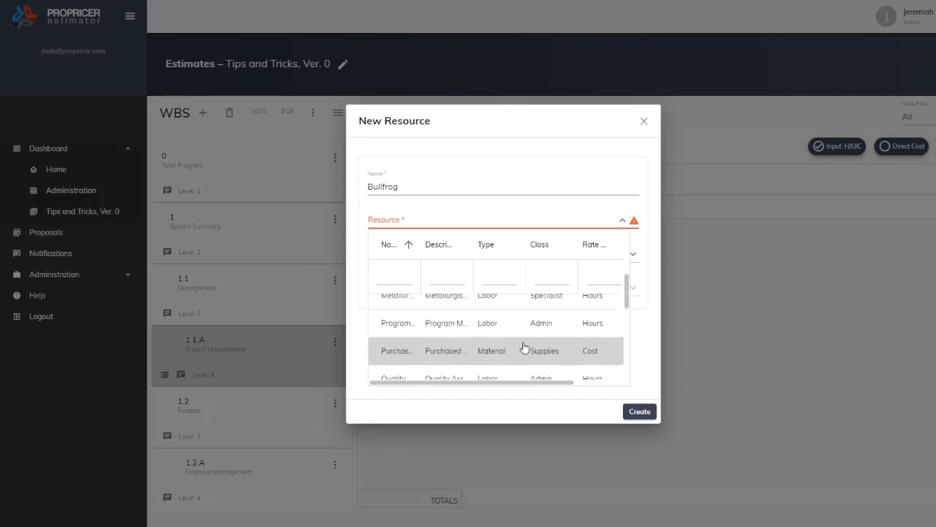
pyautogui.click(493, 329)
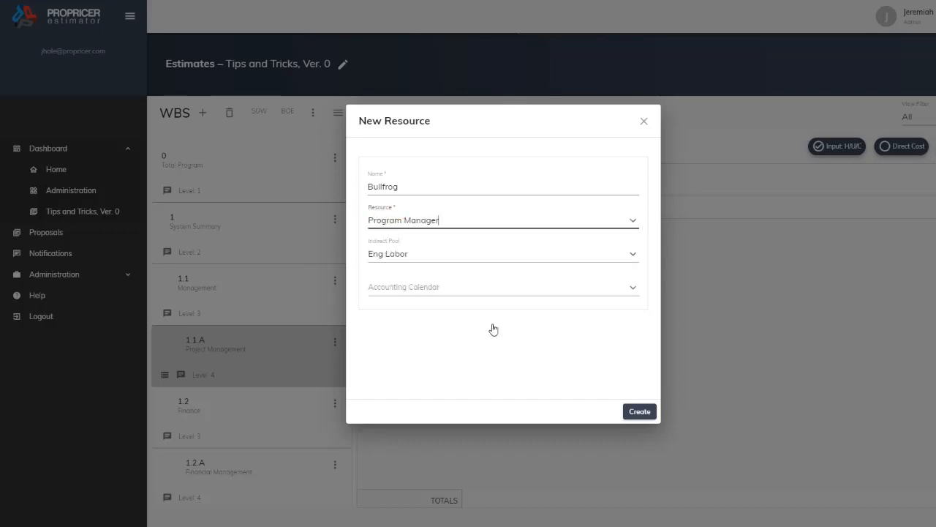
pyautogui.click(640, 412)
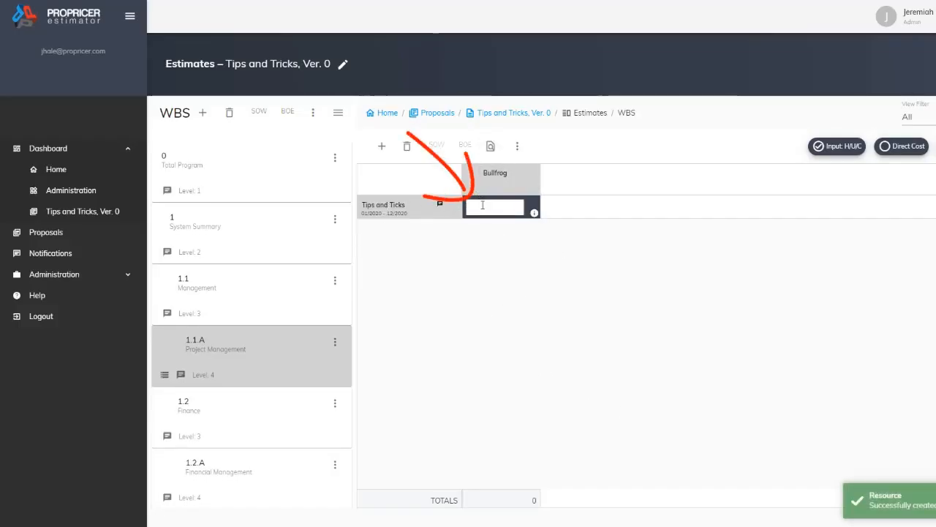
# Enter 15000 for the Bullfrog resource on the Tips and Ticks task
pyautogui.click(482, 205)
pyautogui.write('15000')
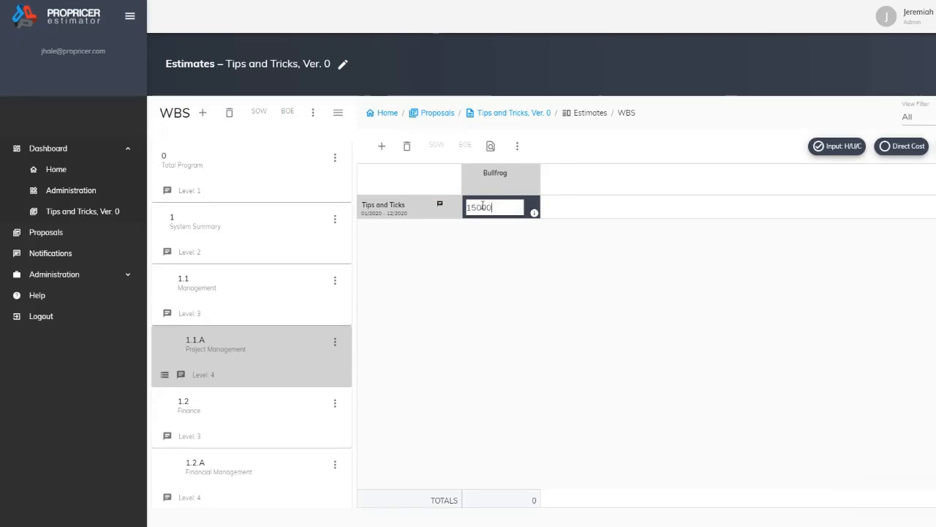
pyautogui.click(494, 289)
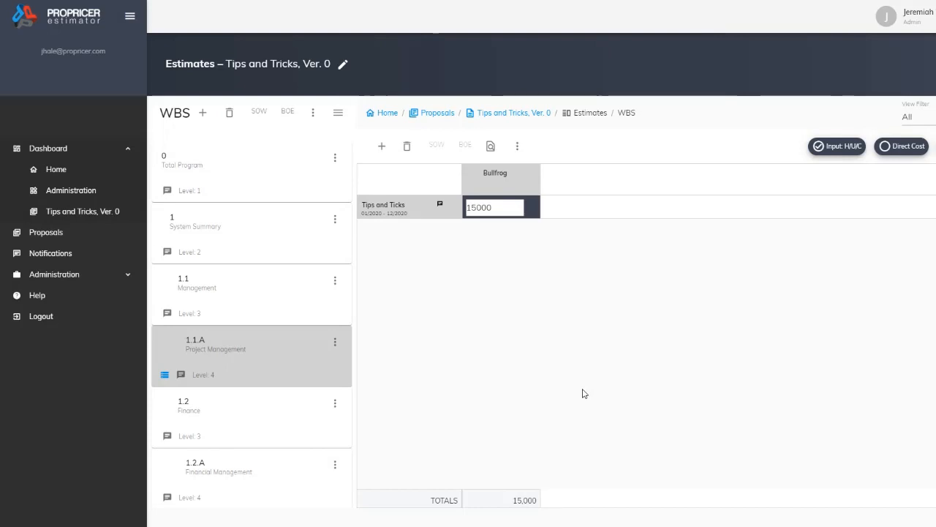
# Submit the Tips and Tricks proposal to PROPRICER CE, entering the data server account password
pyautogui.click(54, 240)
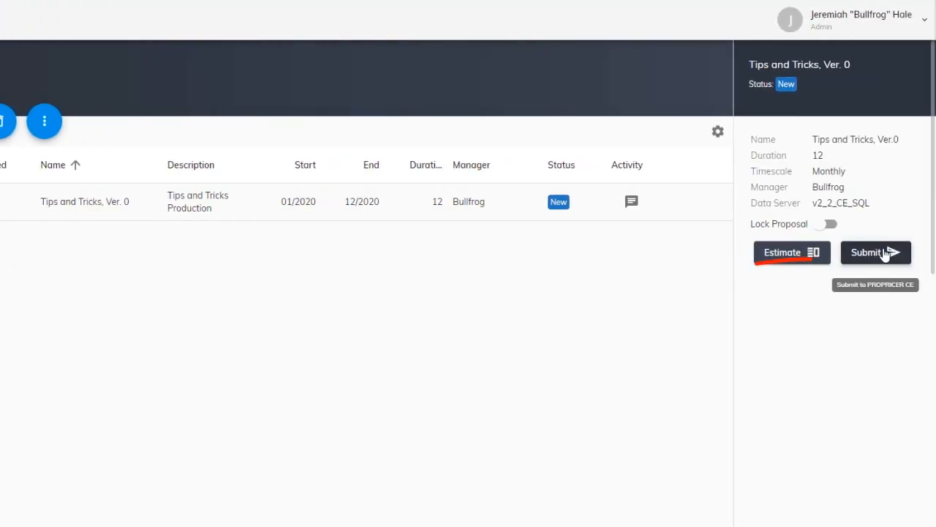
pyautogui.click(885, 253)
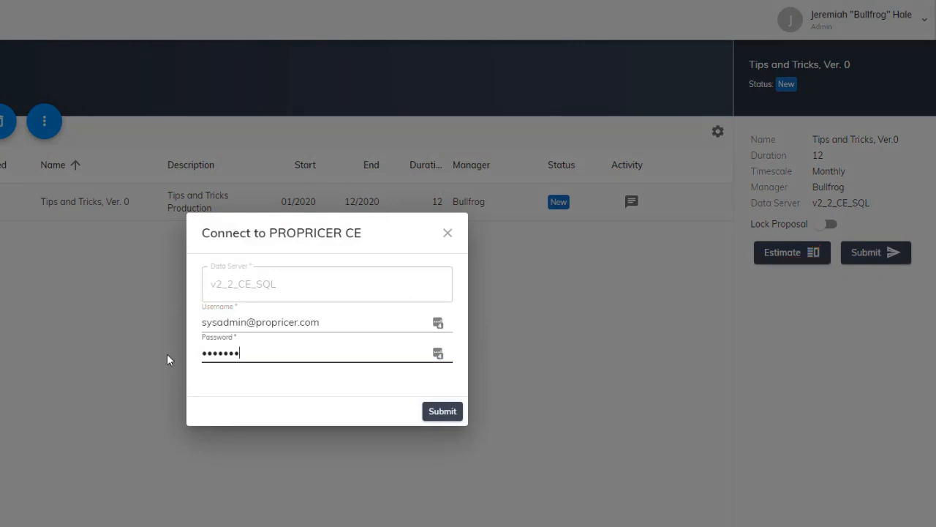
pyautogui.write('••')
pyautogui.click(441, 412)
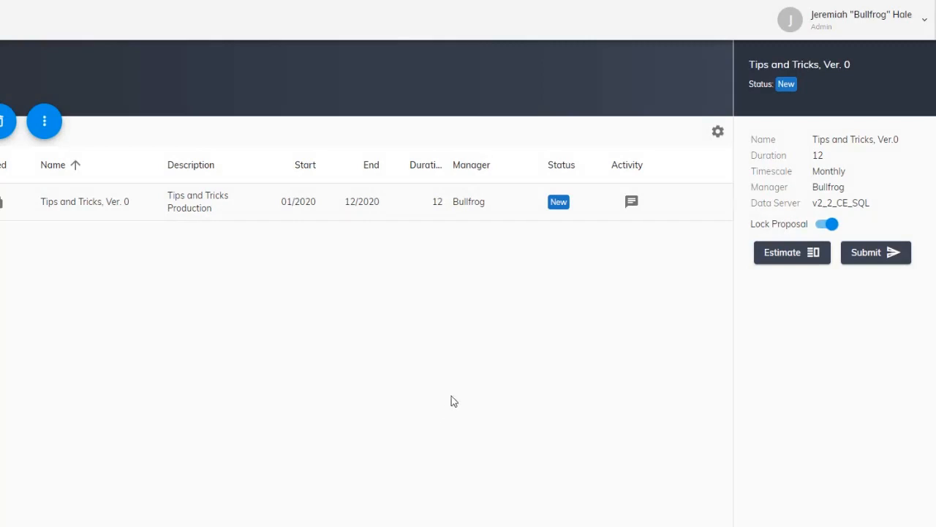
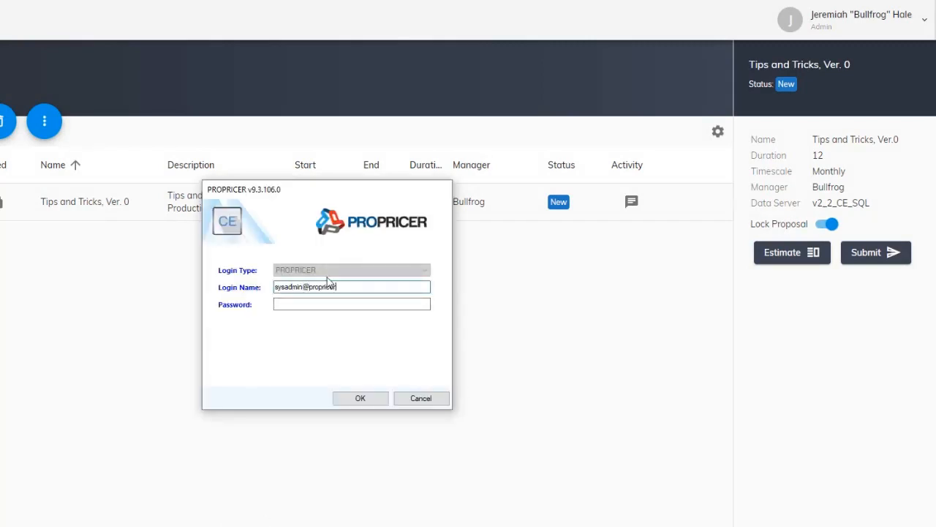
# Log in to the PROPRICER CE desktop application with the administrator login name and password, and open Tips and Tricks, Ver. 0
pyautogui.click(324, 308)
pyautogui.write('•')
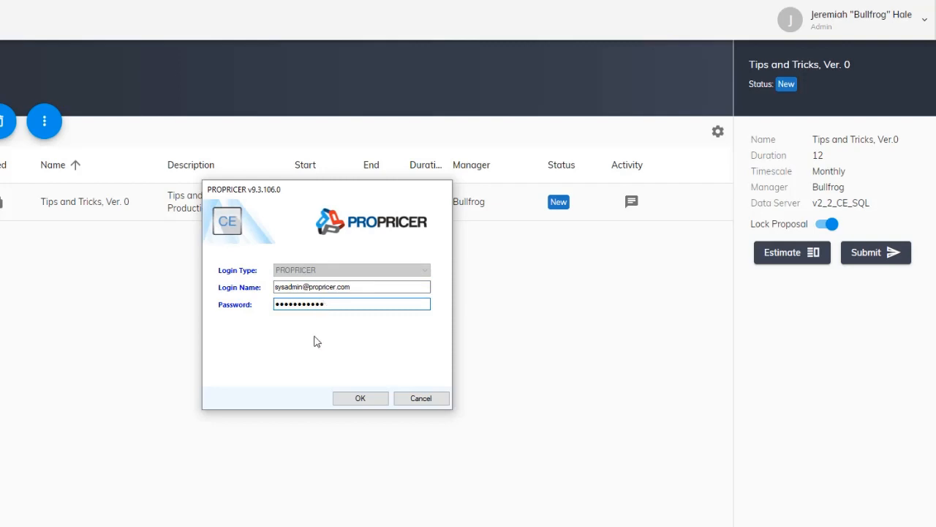
pyautogui.click(374, 402)
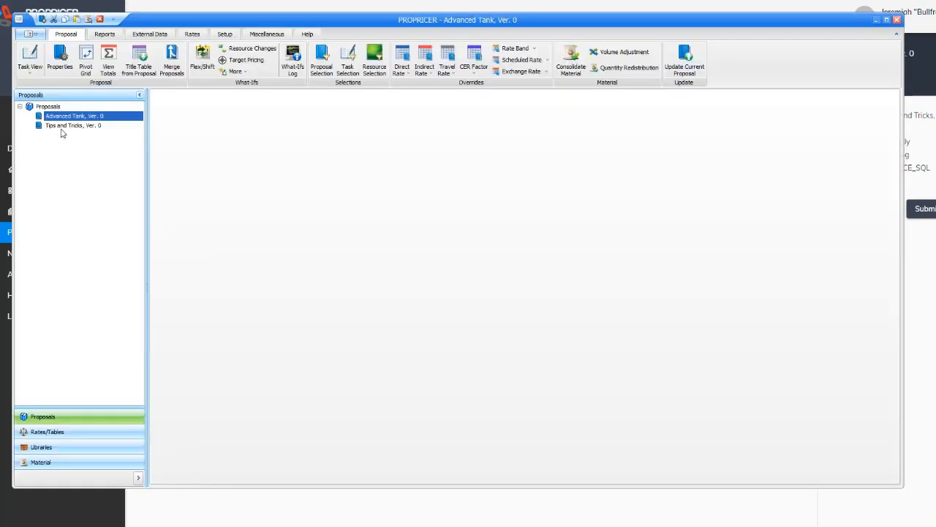
pyautogui.doubleClick(63, 131)
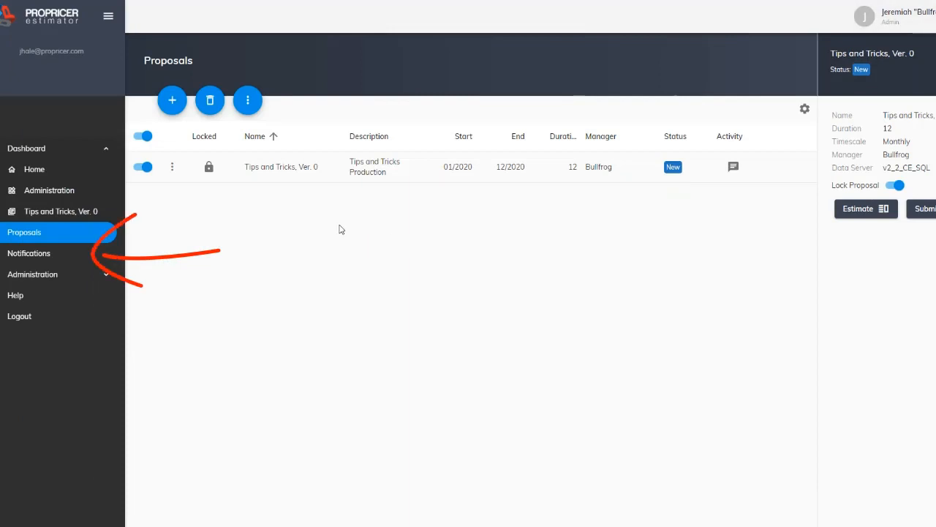
# Return to PROPRICER Estimator and check the recipient choices for activity feed messages in the notifications inbox
pyautogui.click(48, 254)
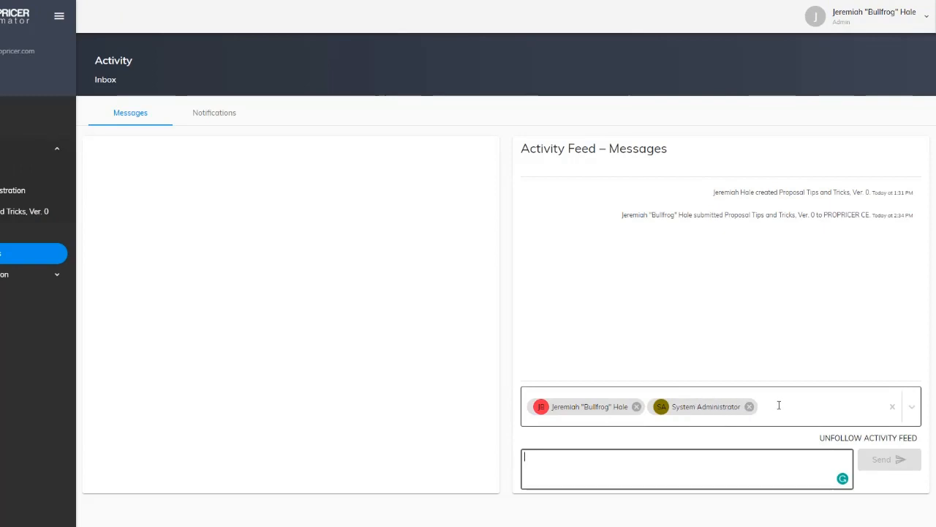
pyautogui.click(912, 410)
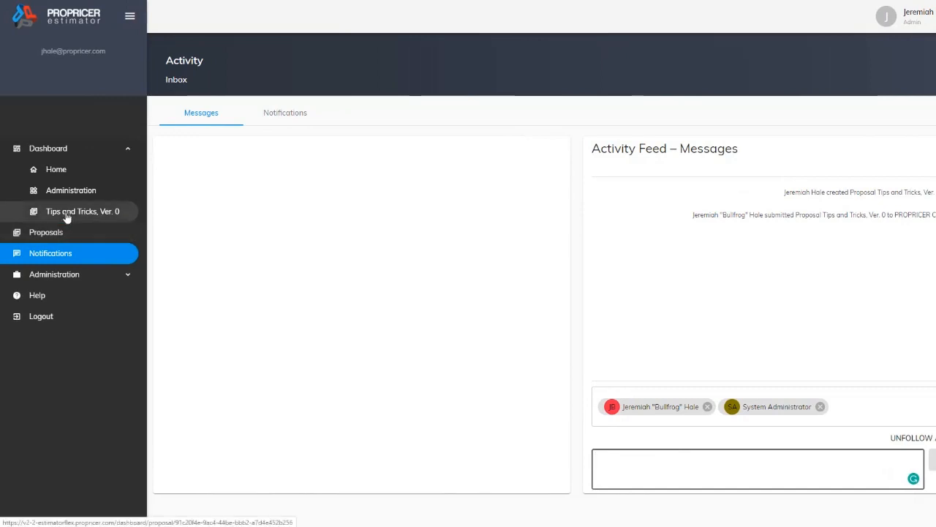
# Open the activity feed of WBS 1.1.A in the Tips and Tricks estimates and pick System Administrator as a message recipient
pyautogui.click(65, 215)
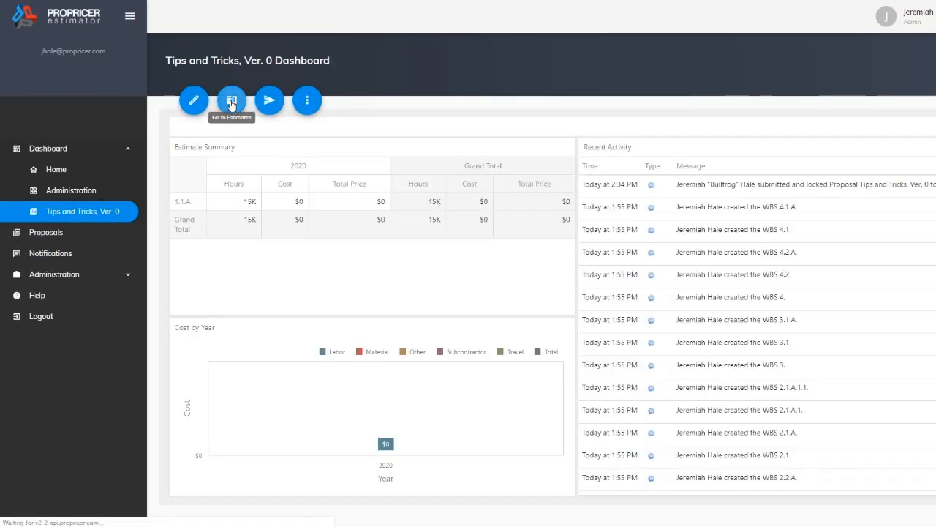
pyautogui.click(231, 100)
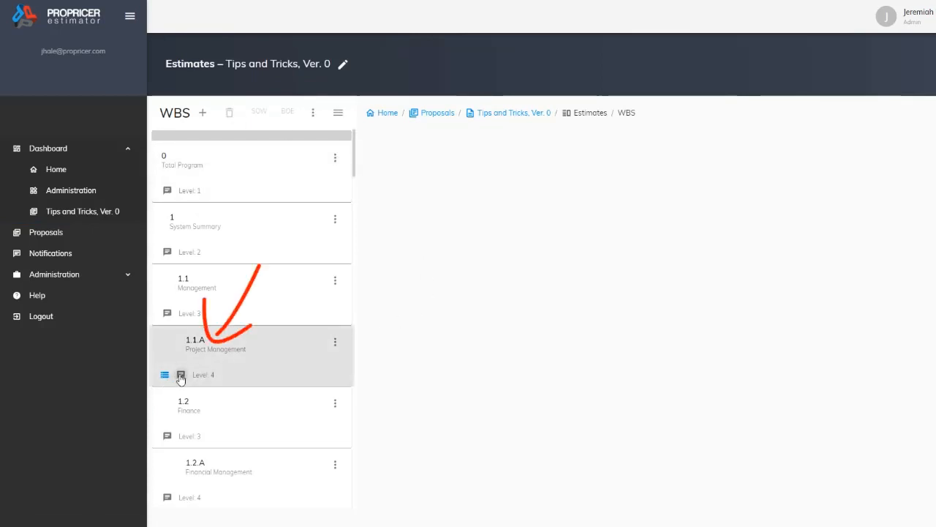
pyautogui.click(181, 376)
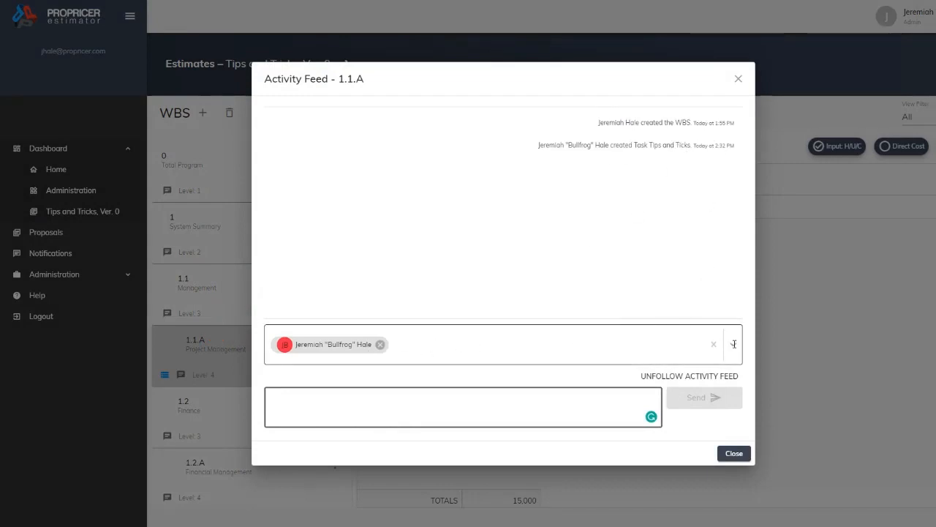
pyautogui.click(599, 344)
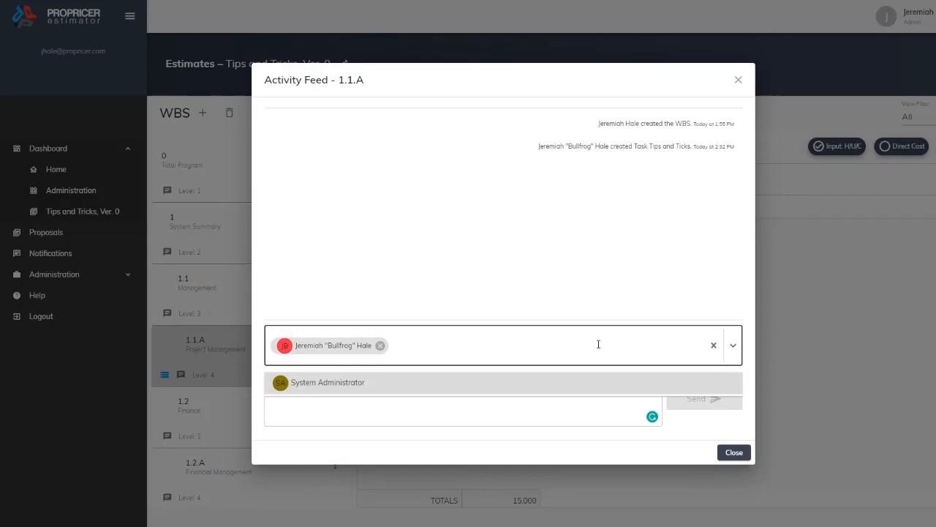
pyautogui.click(388, 392)
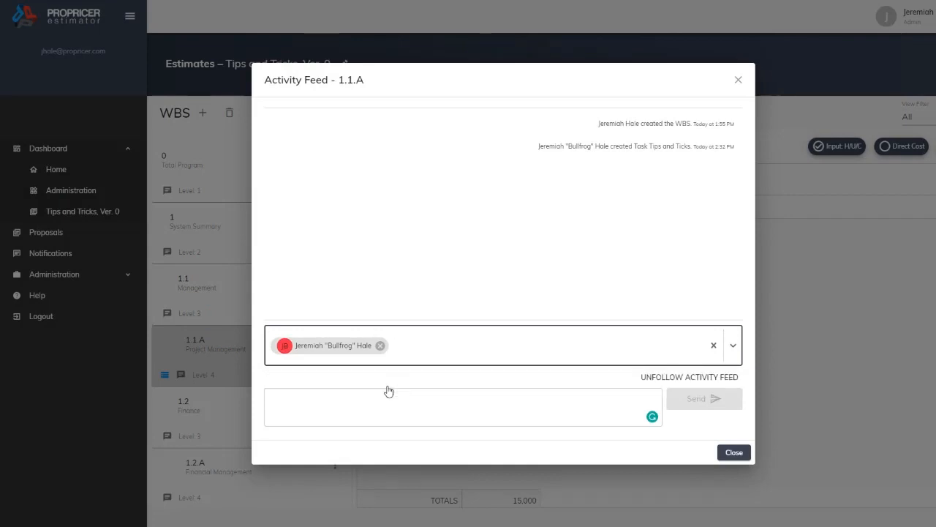